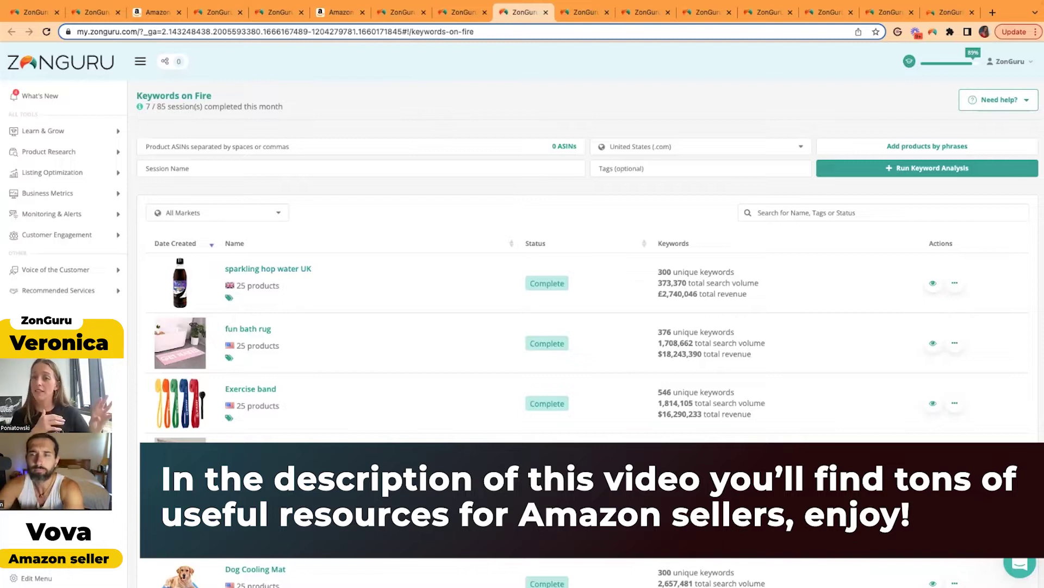
# - On Keywords on Fire, bring up the 'Add products by phrases' search
pyautogui.click(146, 146)
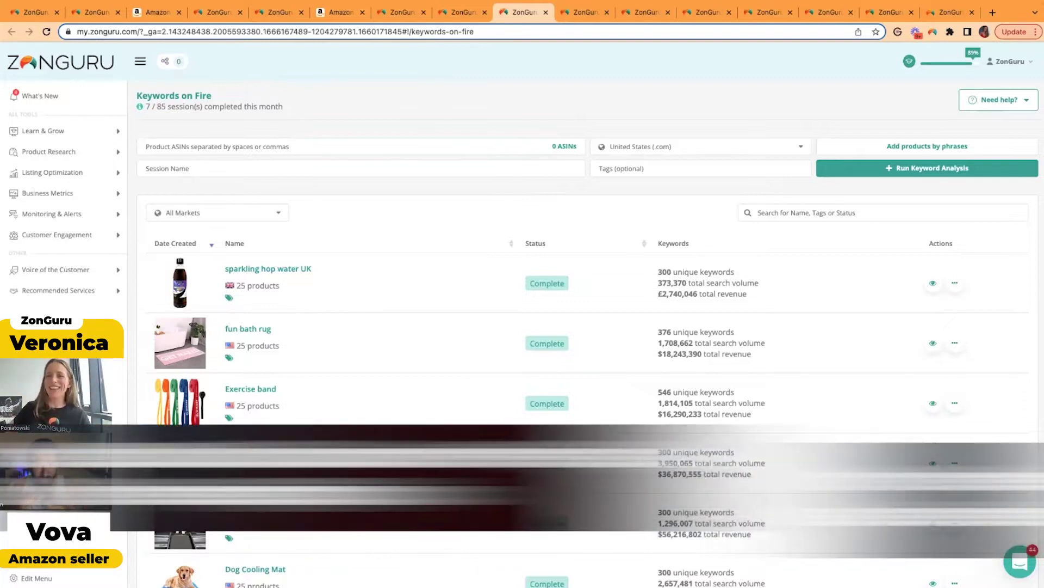
# - Search products for 'exercise band' and add all 25 results
pyautogui.click(815, 146)
pyautogui.click(415, 117)
pyautogui.write('exer')
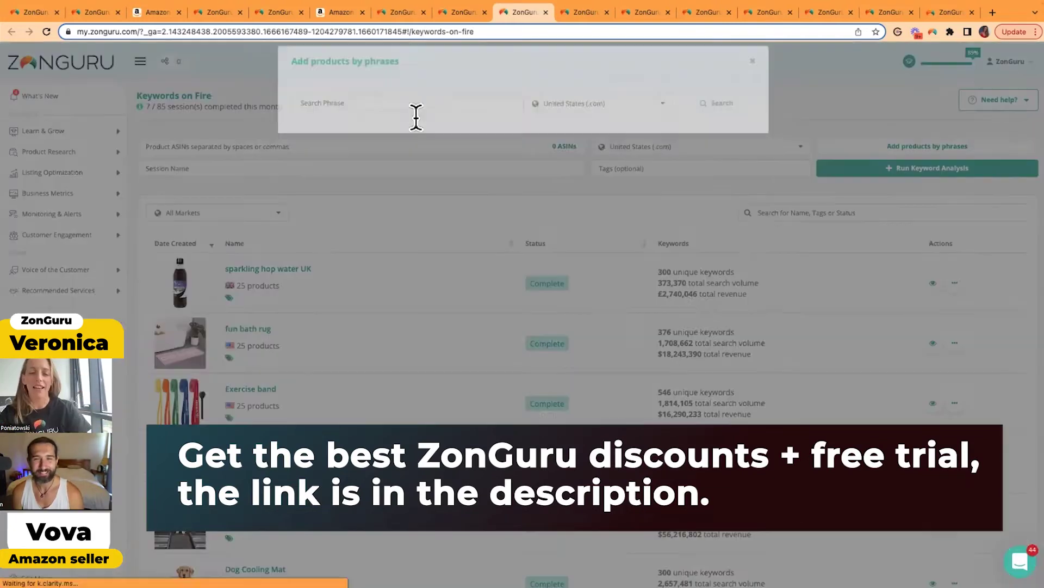
pyautogui.write('cise band')
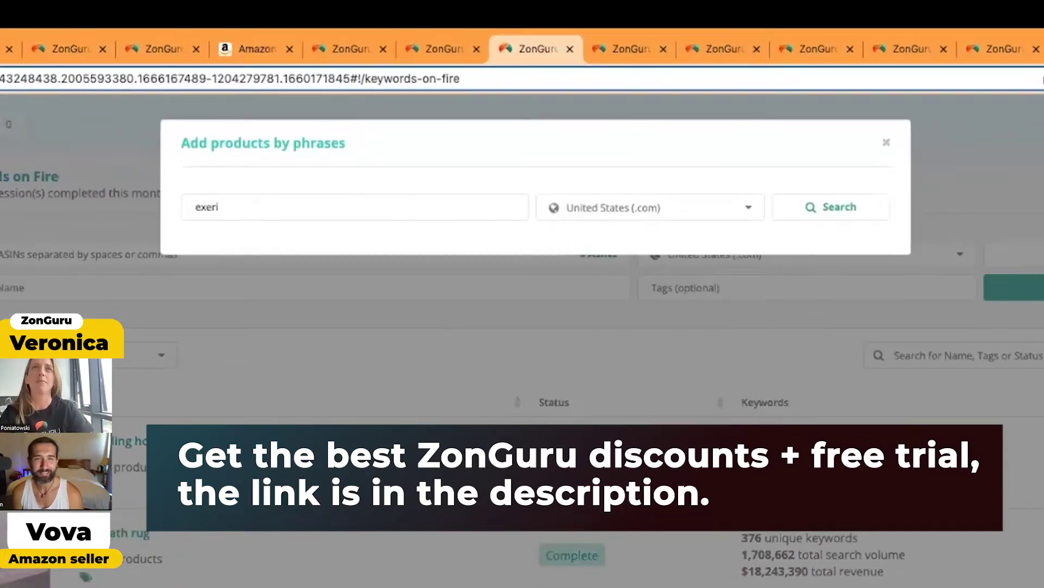
pyautogui.click(812, 211)
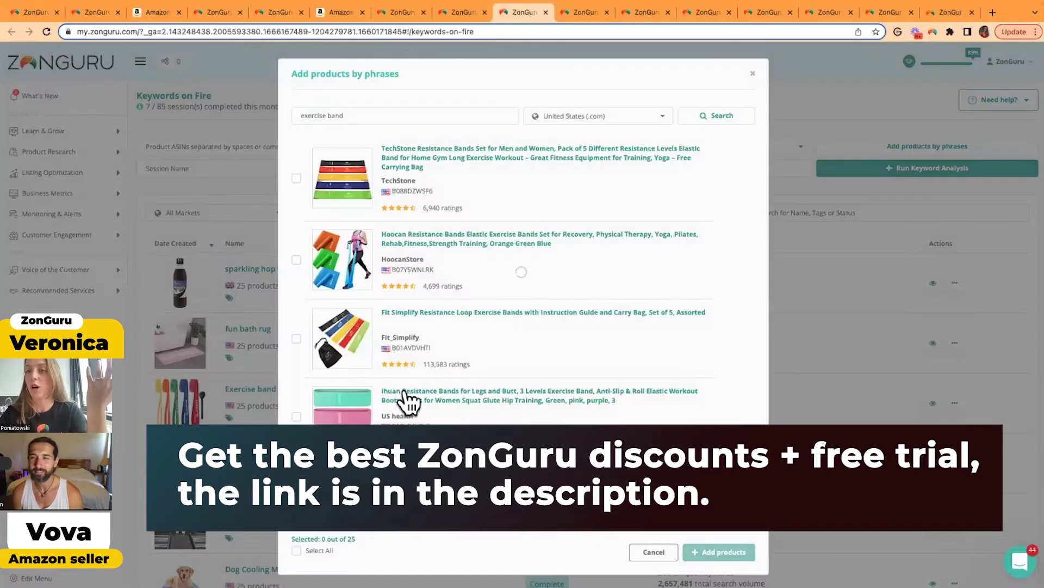
pyautogui.click(298, 550)
pyautogui.click(723, 552)
# - Name the session 'exercise band' and run the keyword analysis
pyautogui.click(338, 168)
pyautogui.write('exercise band')
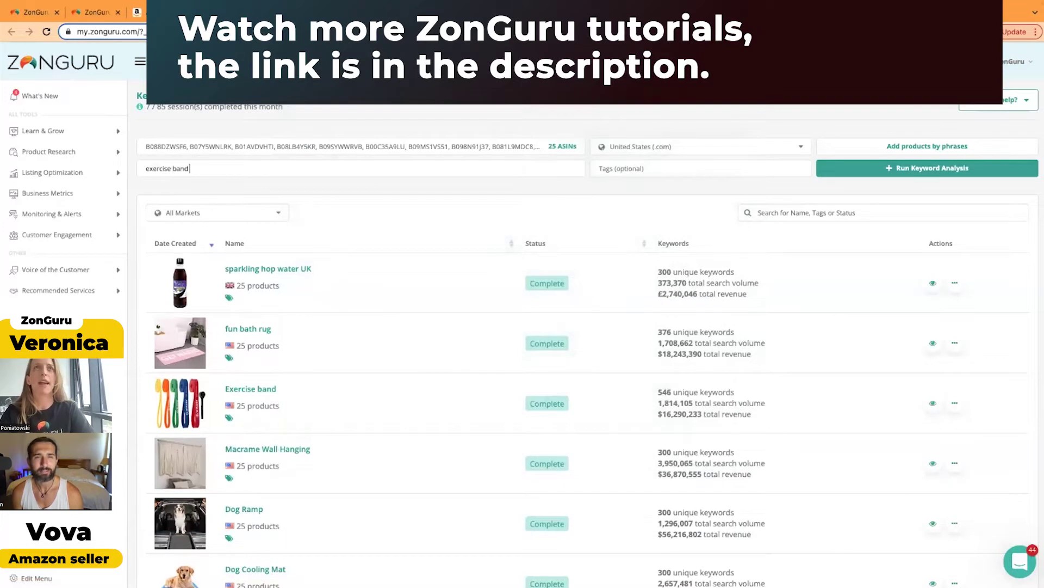
pyautogui.click(779, 180)
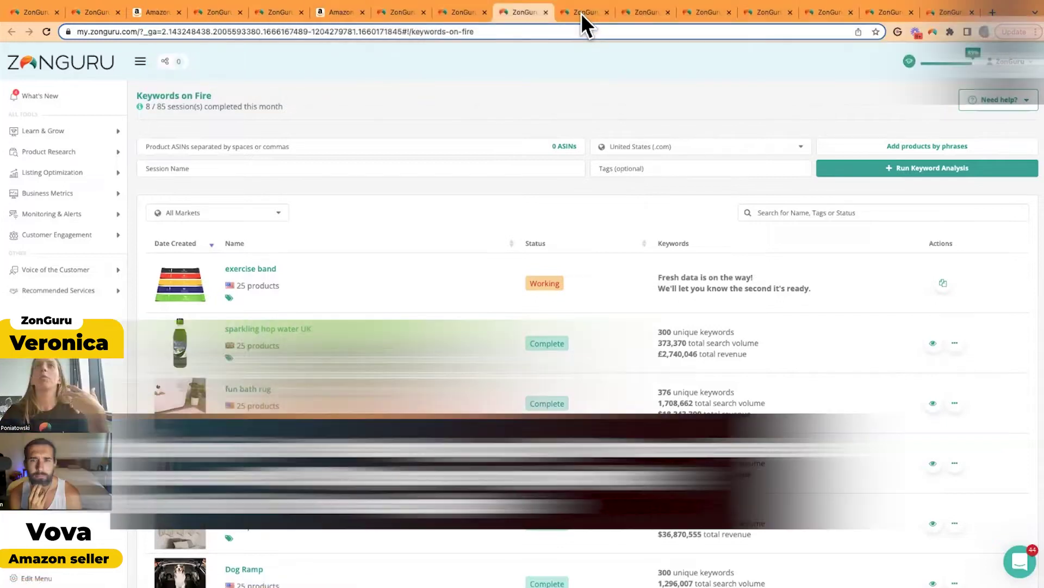
# - Switch to the Exercise band results and dismiss the Customize columns dialog unchanged
pyautogui.click(581, 13)
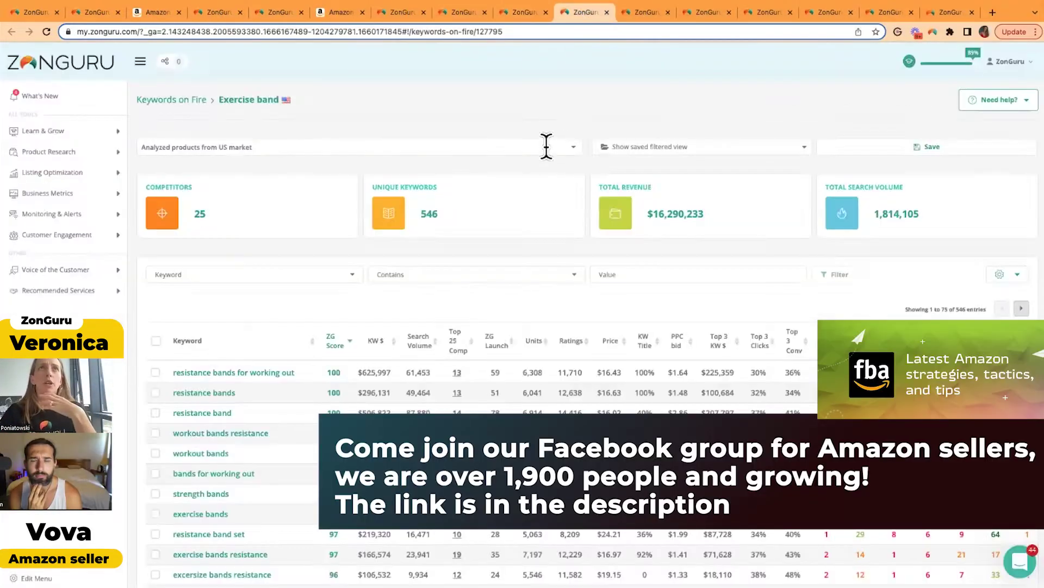
pyautogui.scroll(-1, 520, 56)
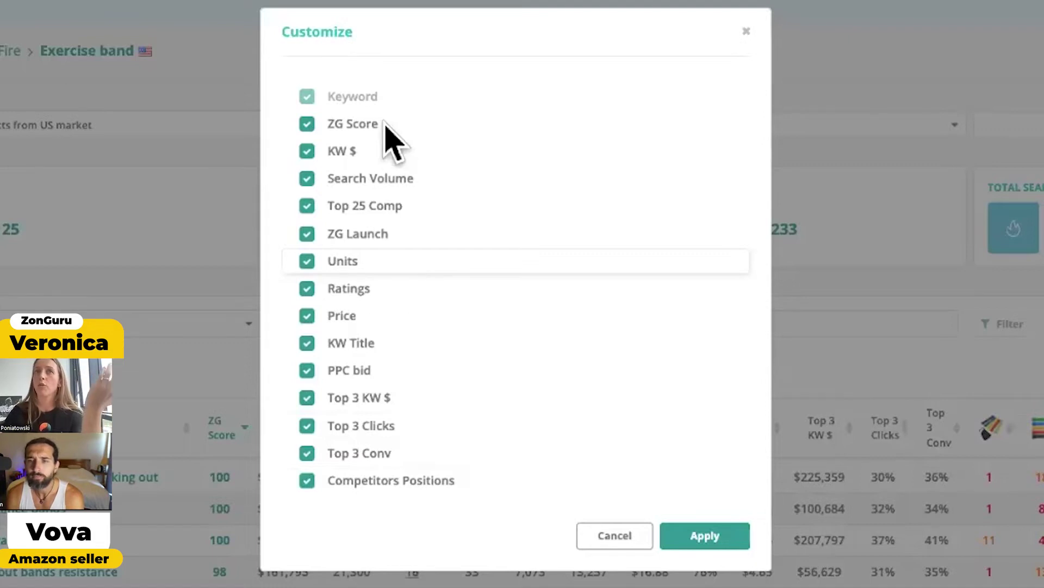
pyautogui.click(605, 538)
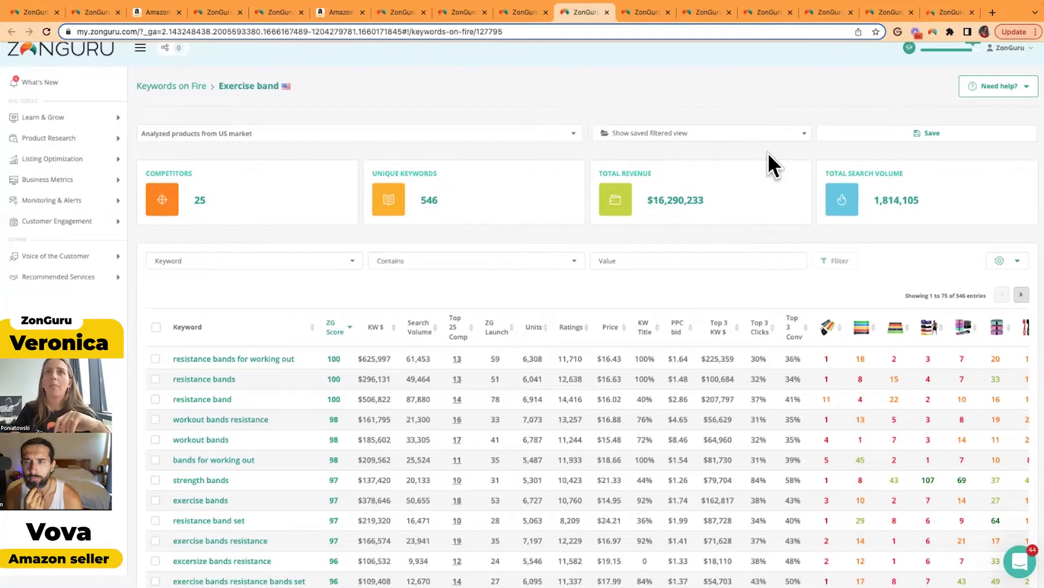
pyautogui.scroll(-2, 768, 152)
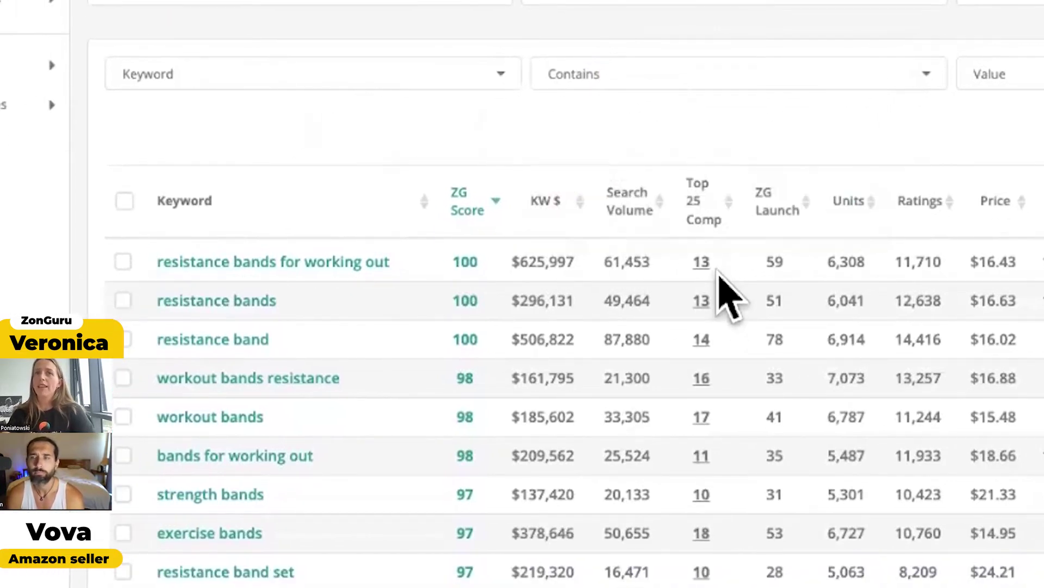
pyautogui.moveTo(702, 262)
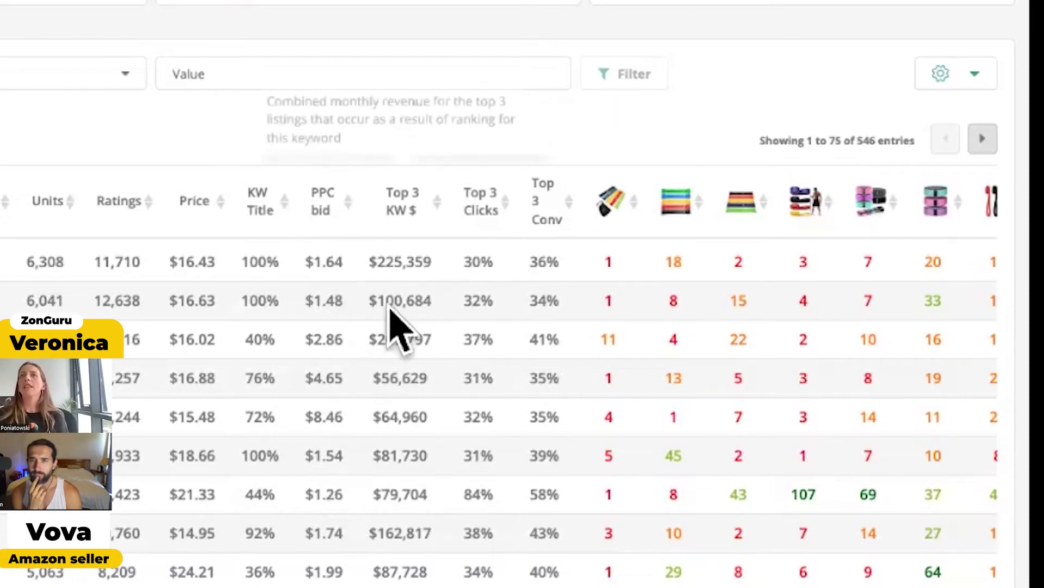
pyautogui.hscroll(7, 608, 387)
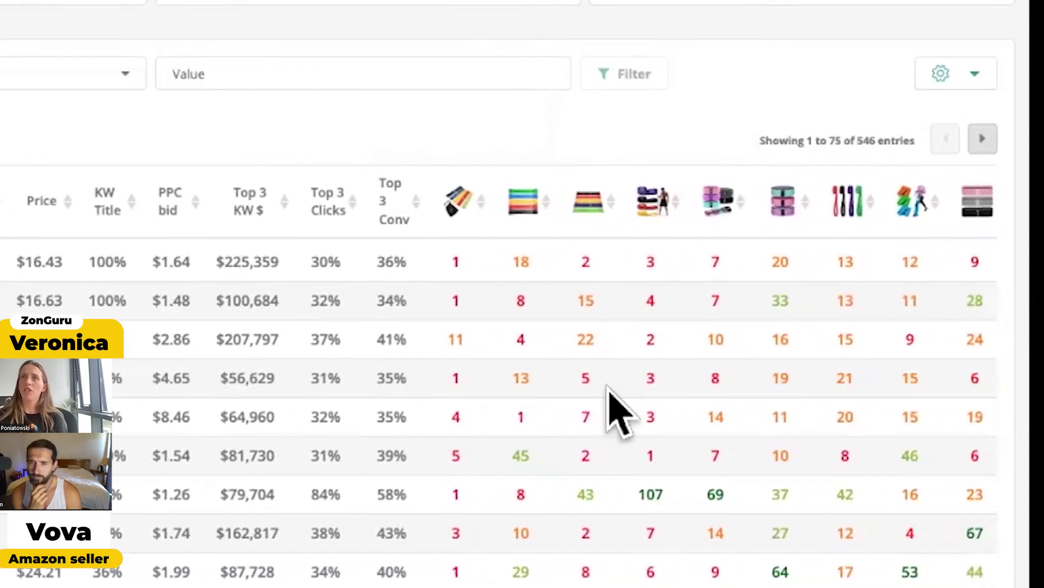
pyautogui.hscroll(12, 608, 387)
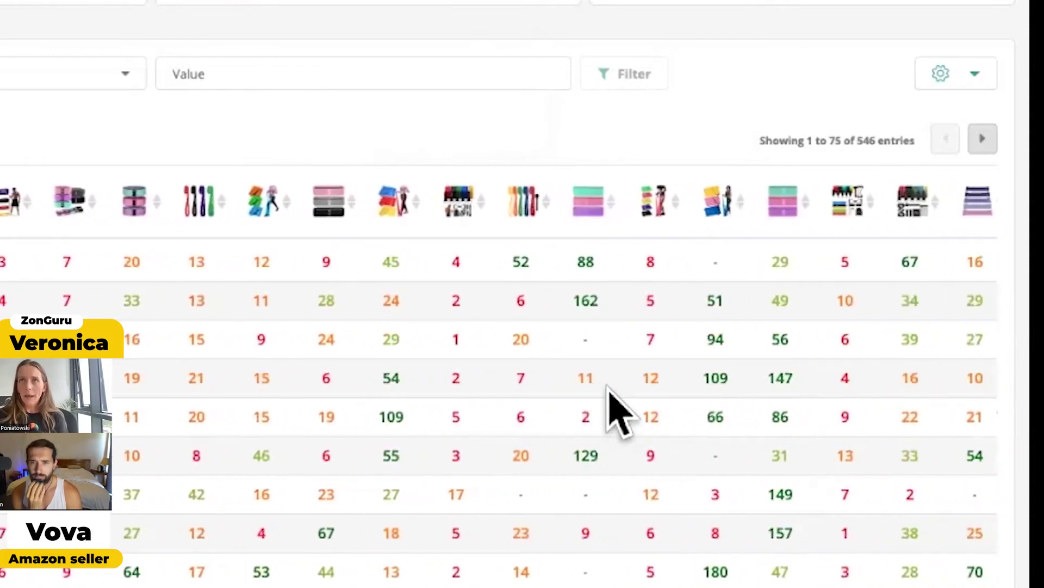
pyautogui.hscroll(2, 609, 387)
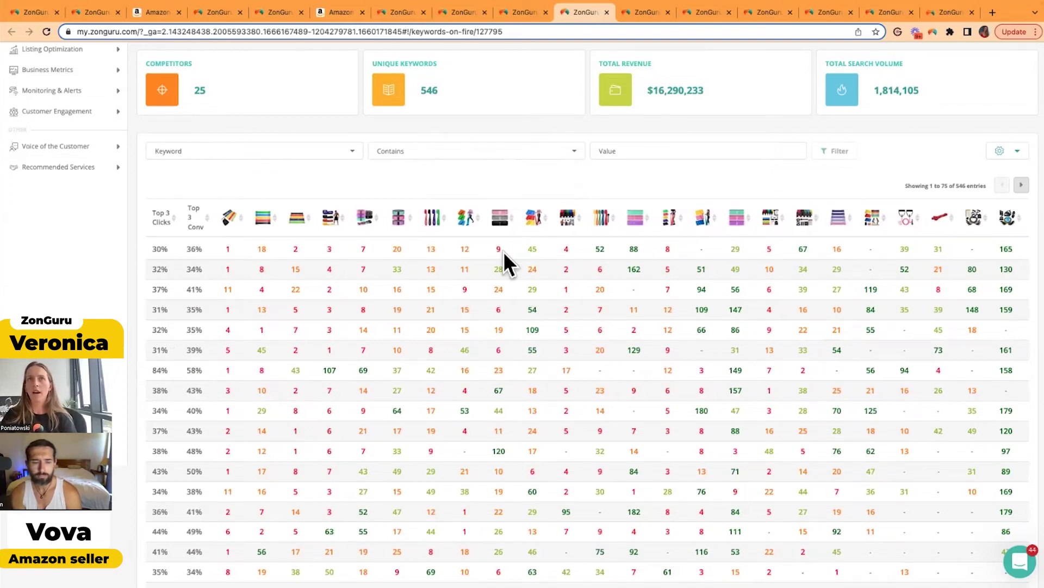
pyautogui.hscroll(-5, 505, 256)
pyautogui.hscroll(-8, 504, 251)
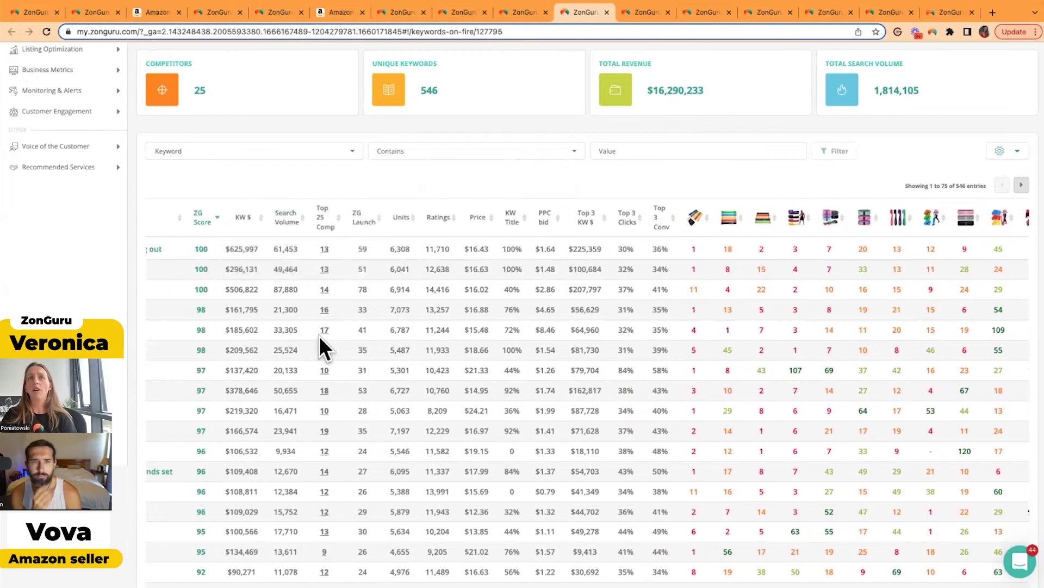
pyautogui.hscroll(8, 576, 354)
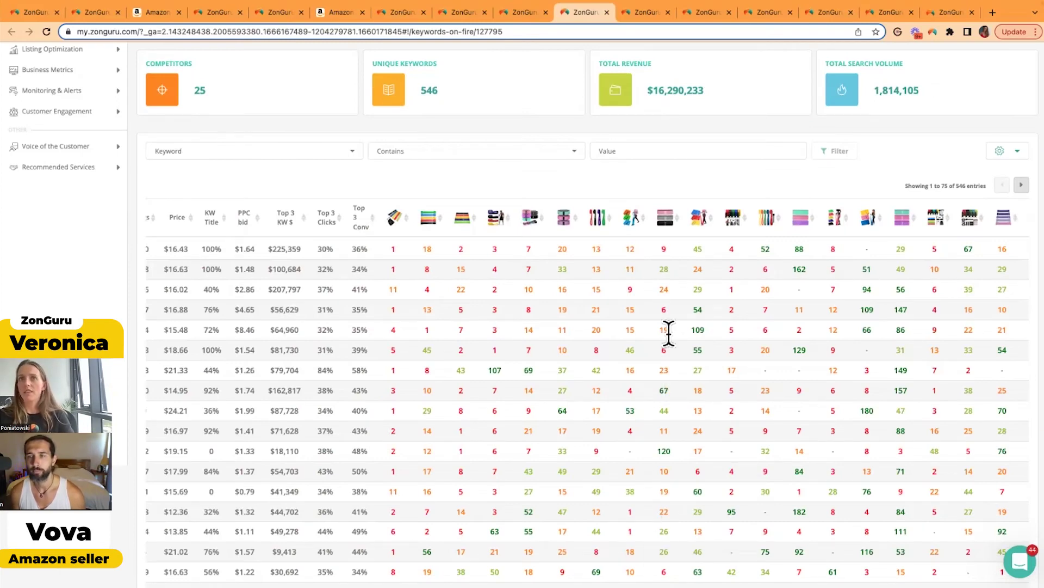
pyautogui.hscroll(4, 668, 332)
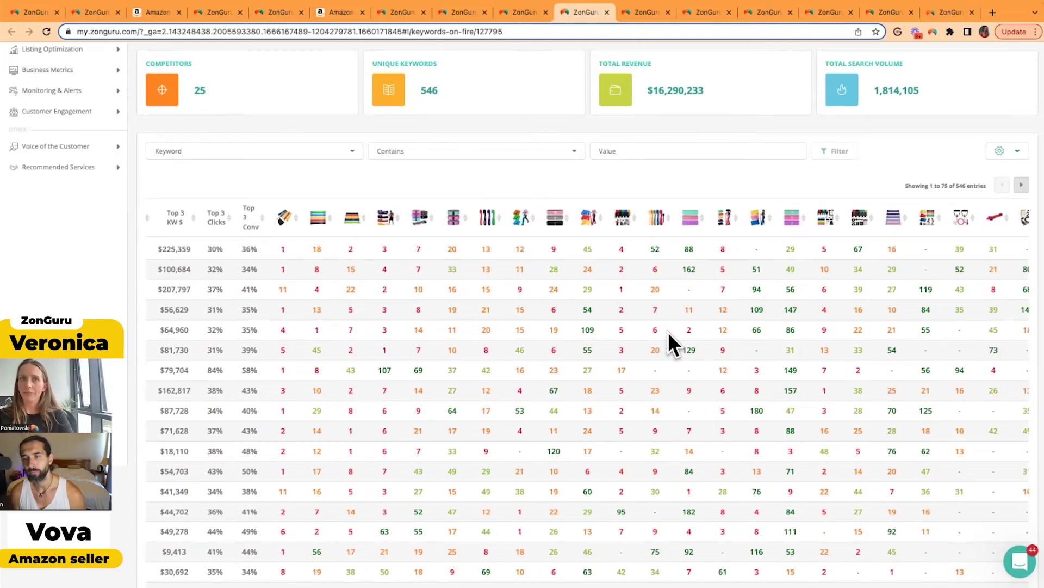
pyautogui.hscroll(-10, 668, 332)
pyautogui.hscroll(1, 668, 332)
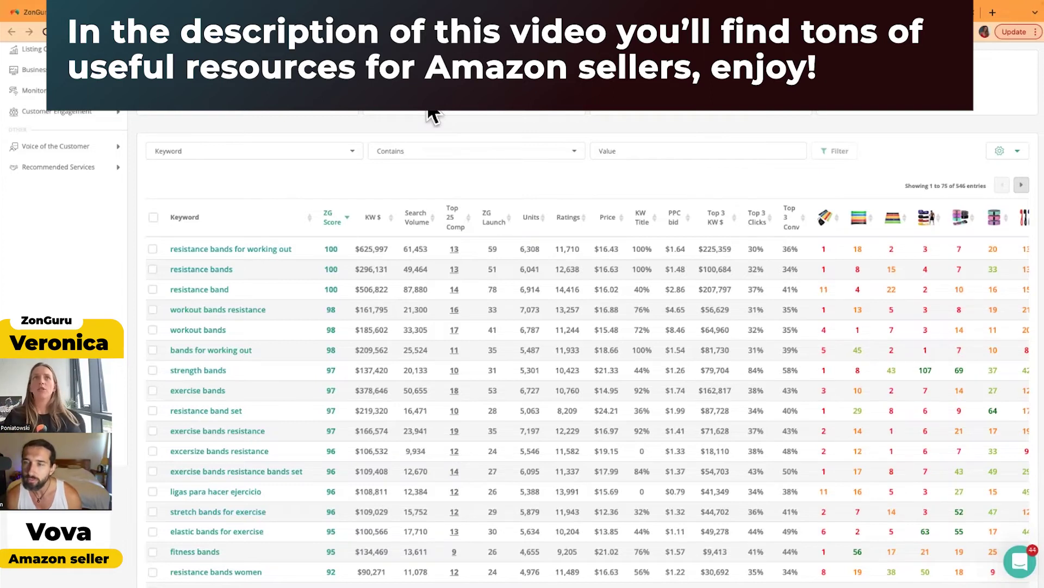
pyautogui.scroll(2, 433, 115)
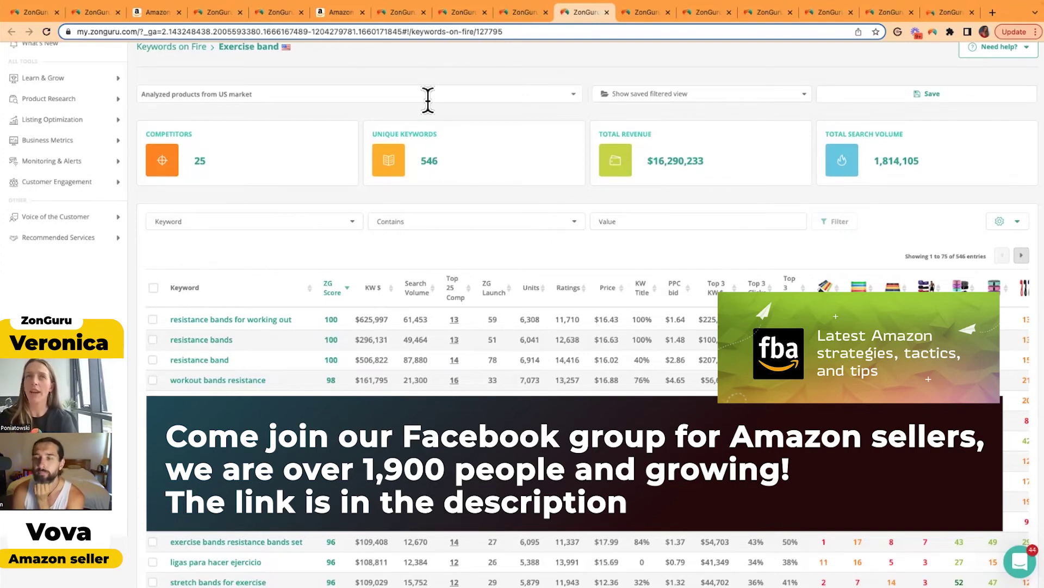
pyautogui.scroll(1, 428, 100)
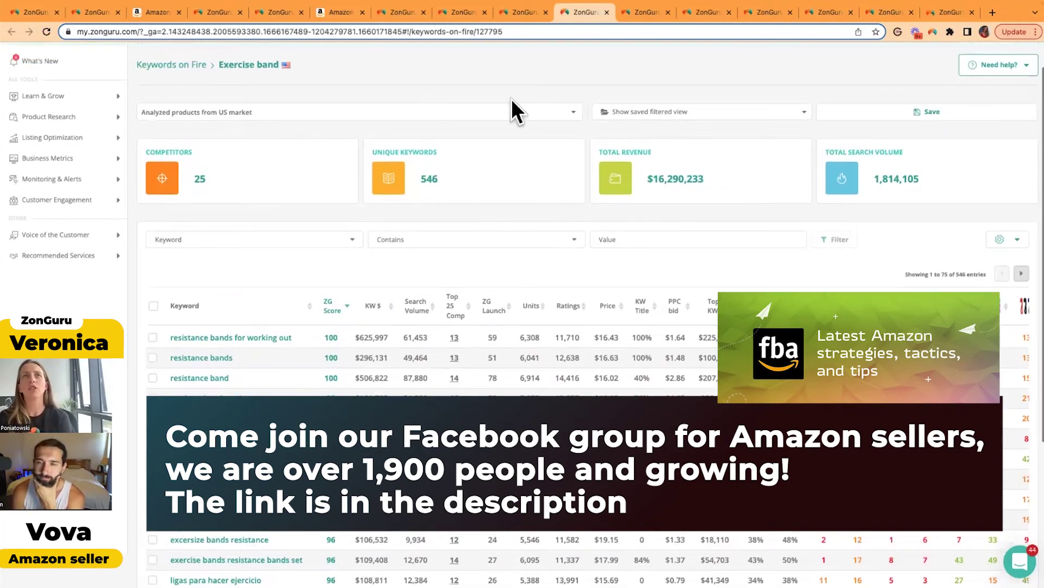
# - Set competitors B01AVDVHTI, B08DLXZKF7 and B088DZWSF6 to Not Ranked
pyautogui.click(580, 116)
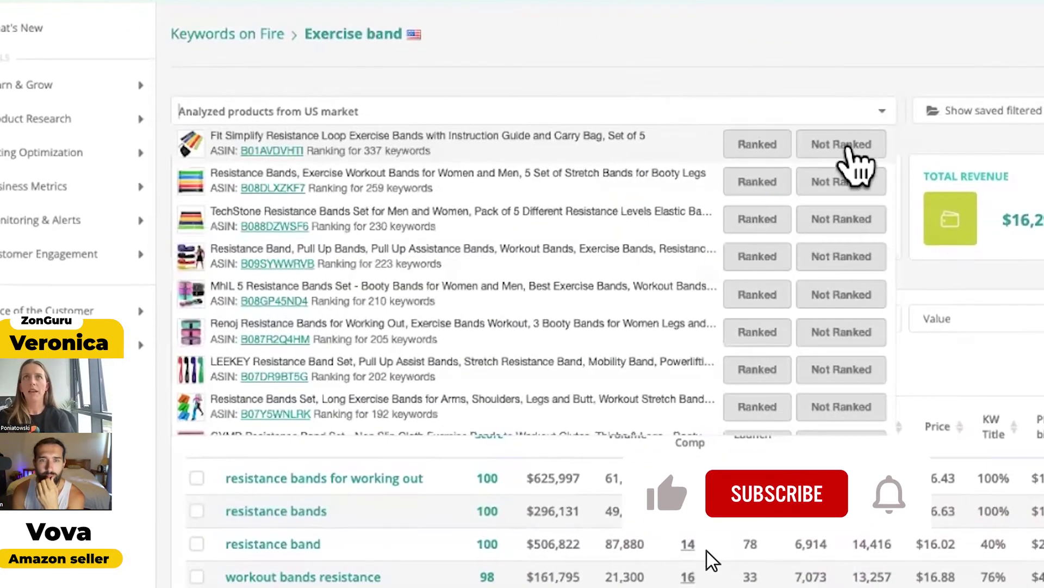
pyautogui.click(847, 152)
pyautogui.click(850, 126)
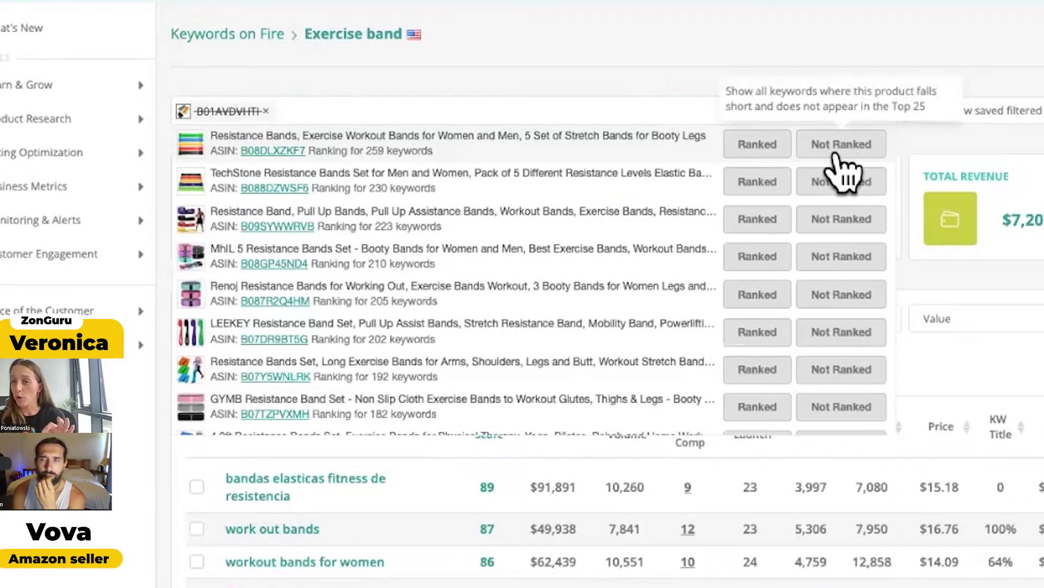
pyautogui.click(835, 155)
pyautogui.click(811, 112)
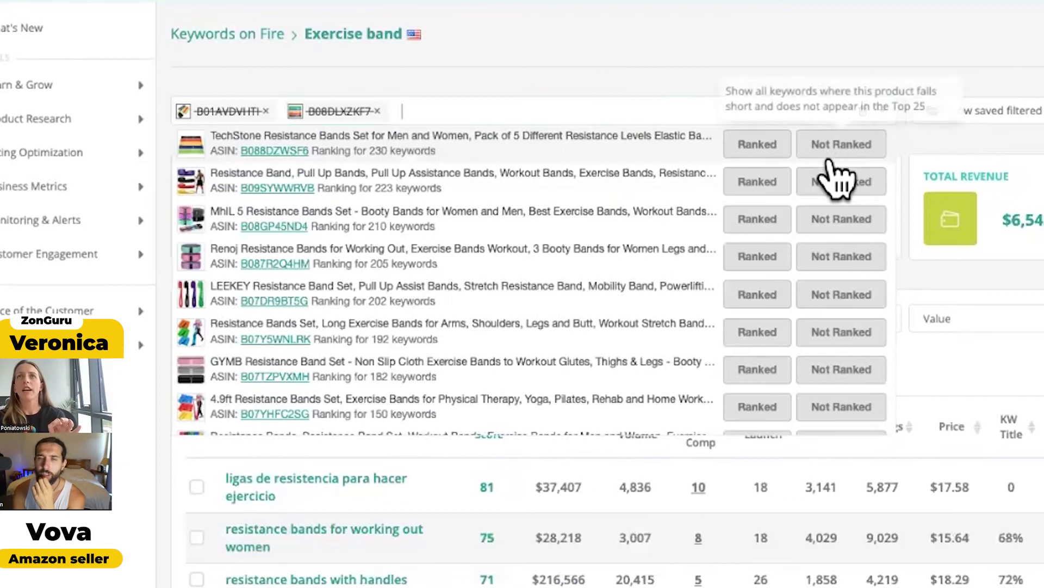
pyautogui.click(827, 150)
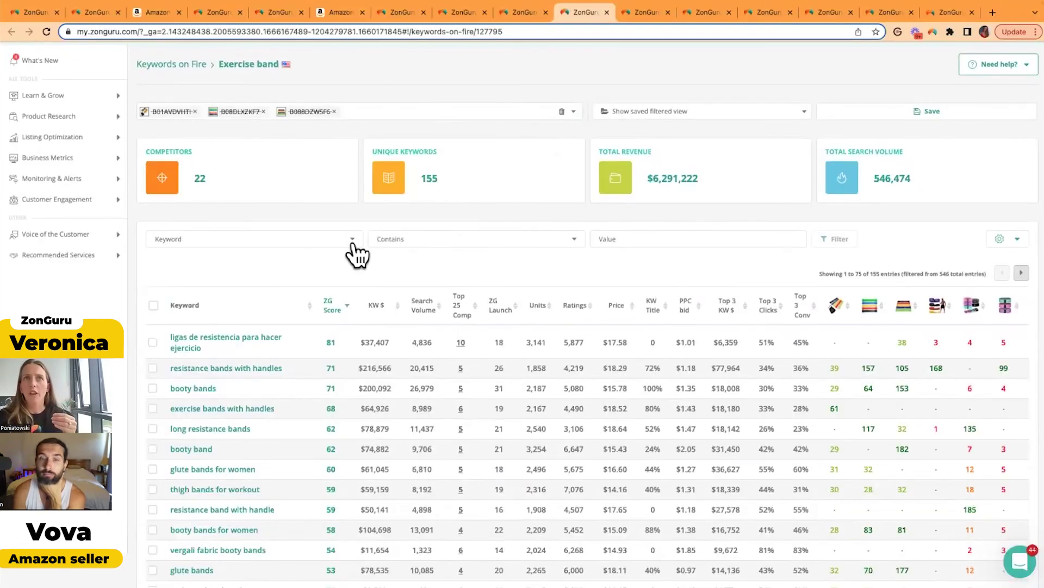
# - Add a filter of Search Volume greater than or equal to 2000
pyautogui.click(529, 325)
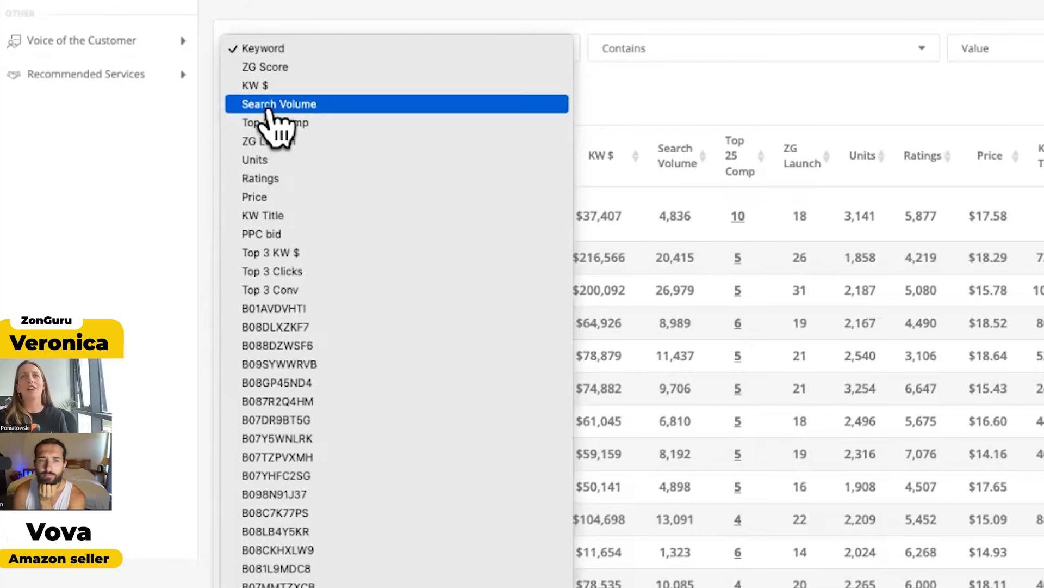
pyautogui.click(392, 105)
pyautogui.click(644, 59)
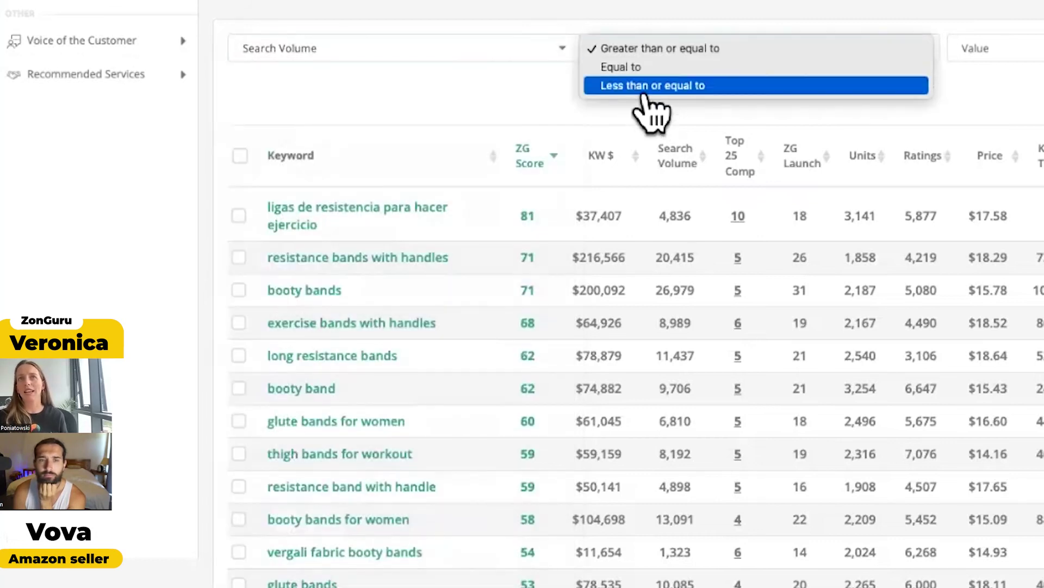
pyautogui.click(631, 49)
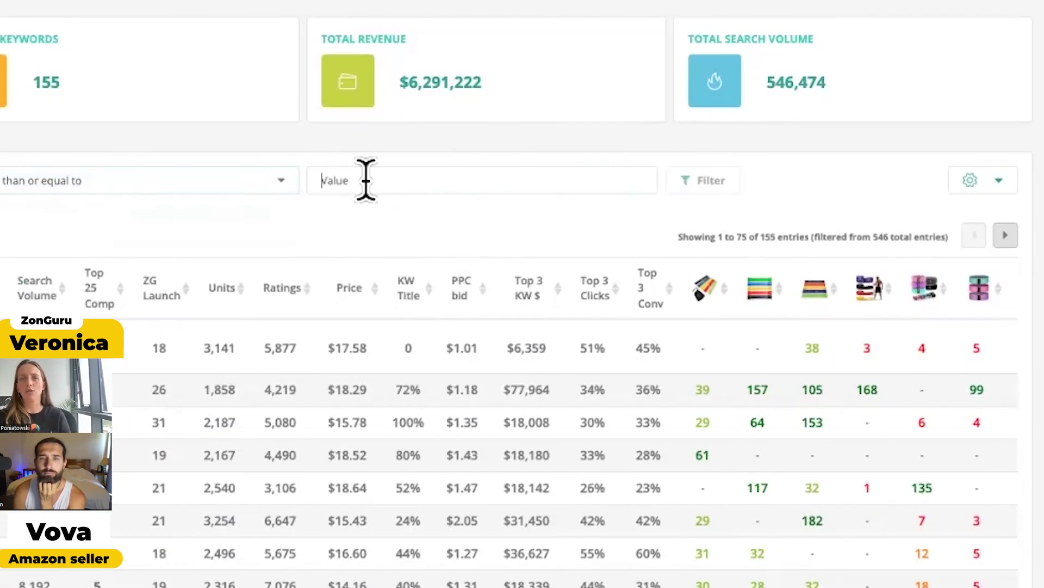
pyautogui.click(1011, 50)
pyautogui.write('2000')
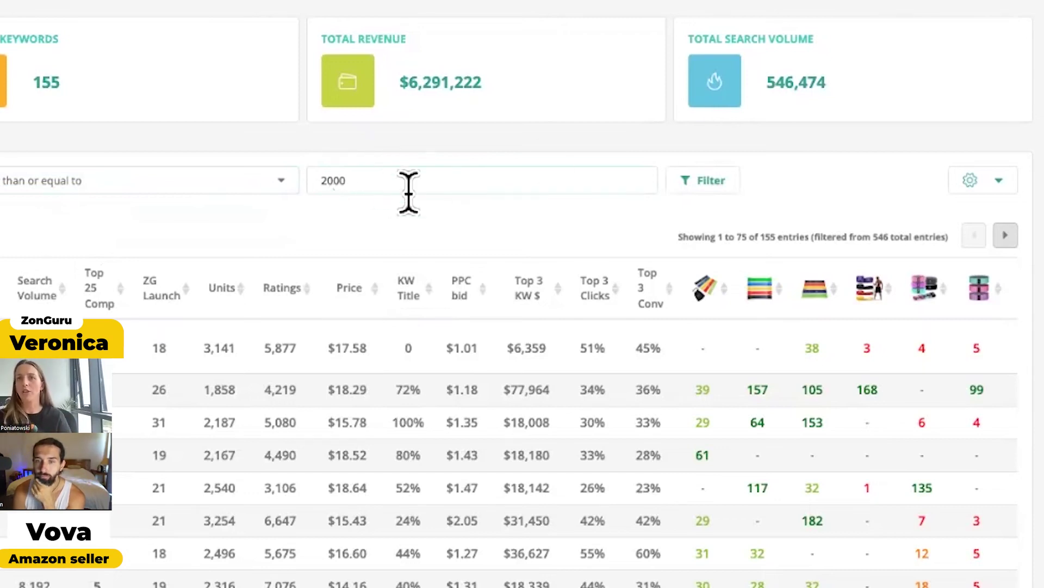
pyautogui.press('Return')
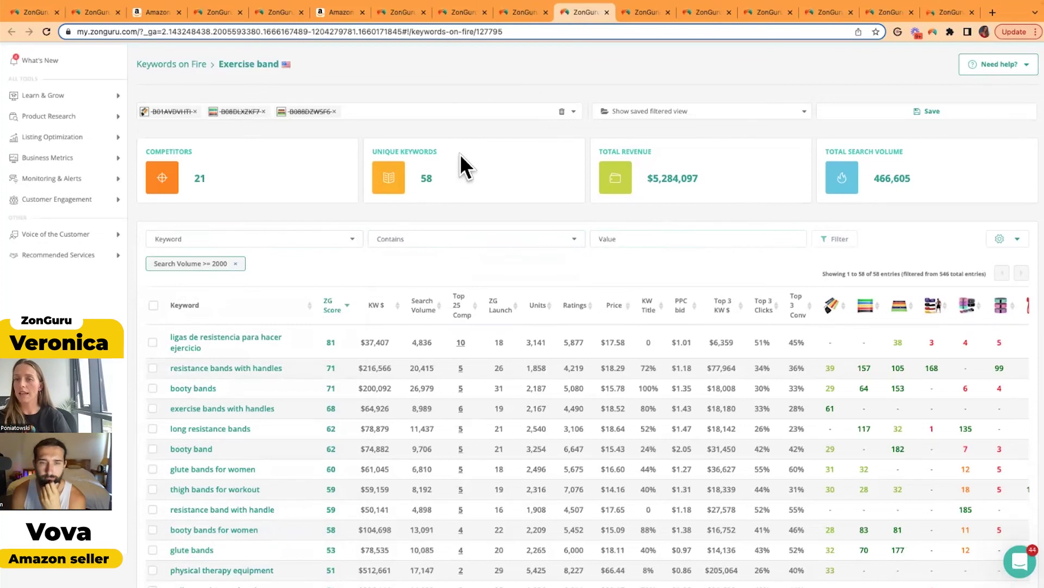
# - Add a filter of Ratings less than or equal to 2000
pyautogui.click(341, 251)
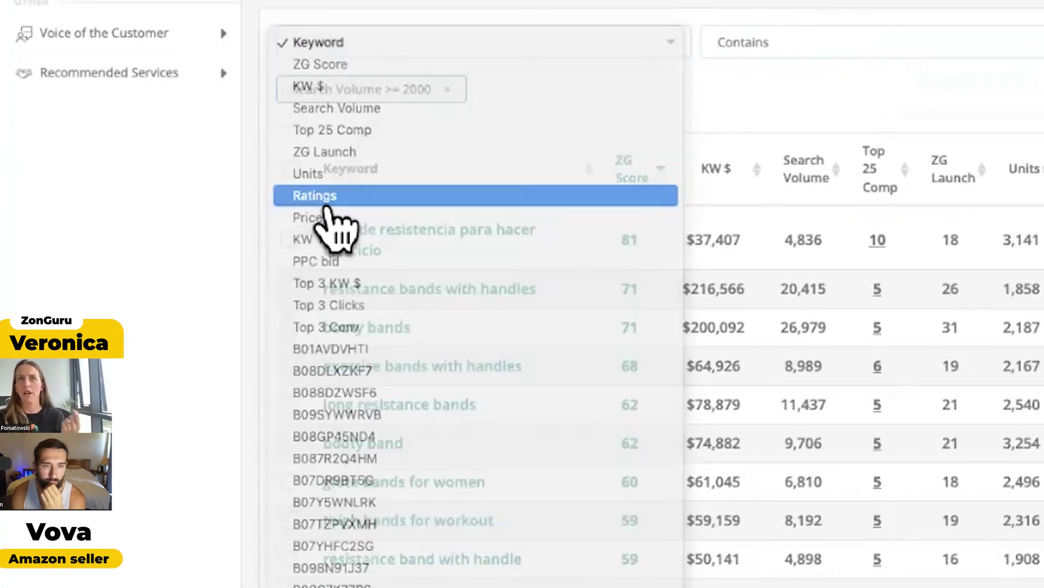
pyautogui.click(330, 204)
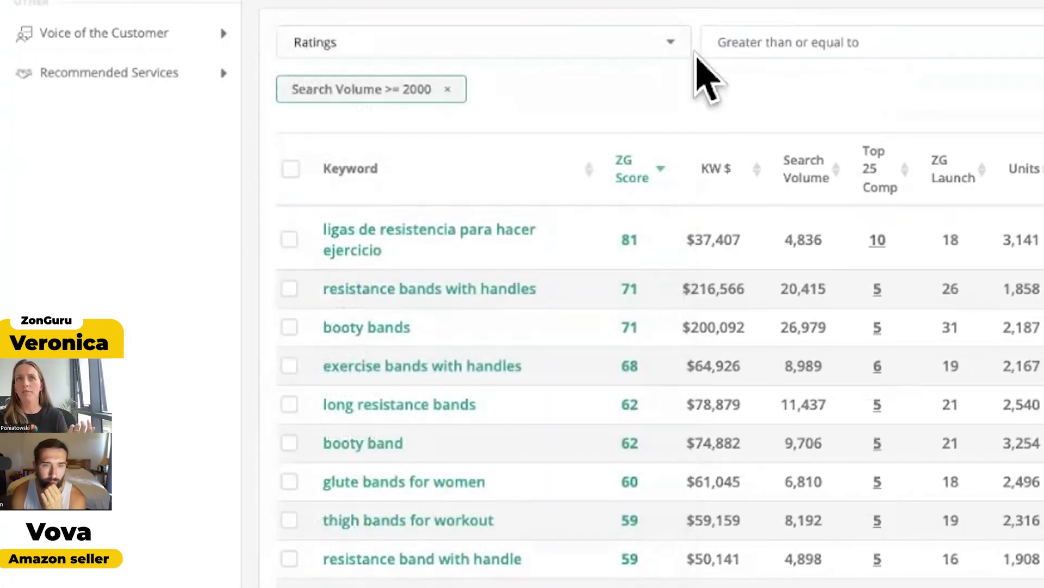
pyautogui.click(810, 51)
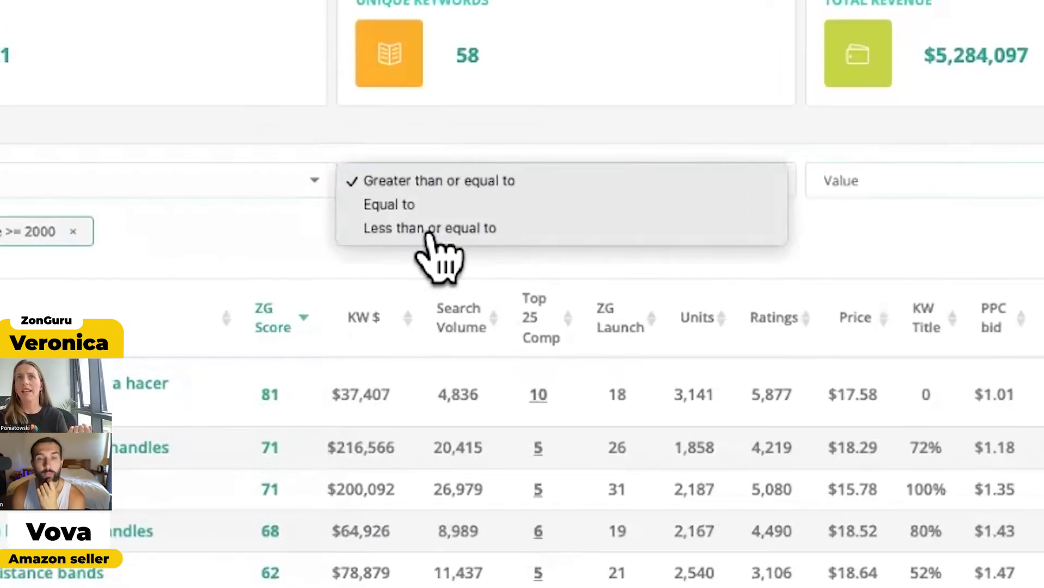
pyautogui.click(430, 228)
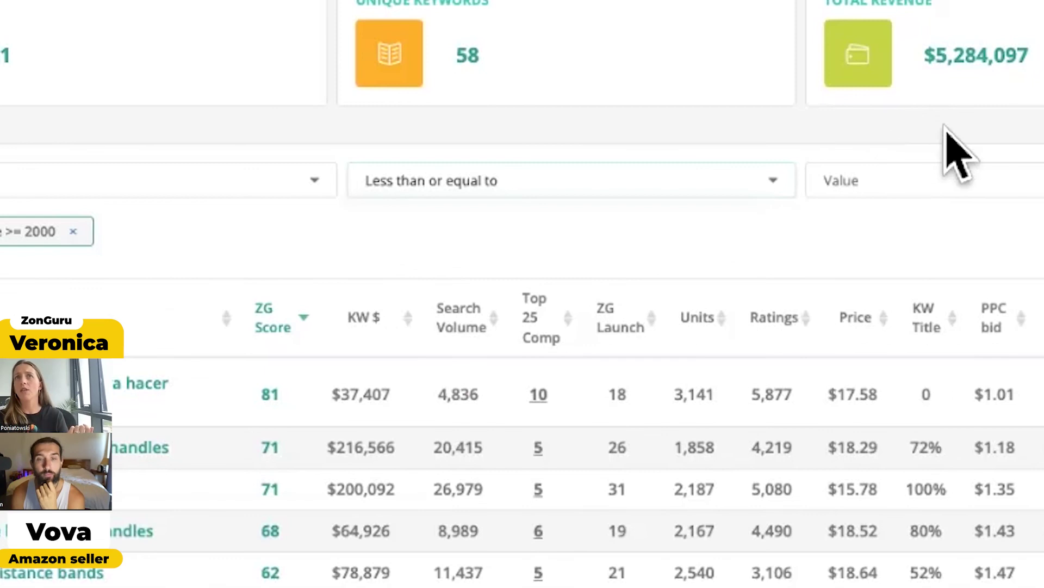
pyautogui.click(920, 180)
pyautogui.write('2000')
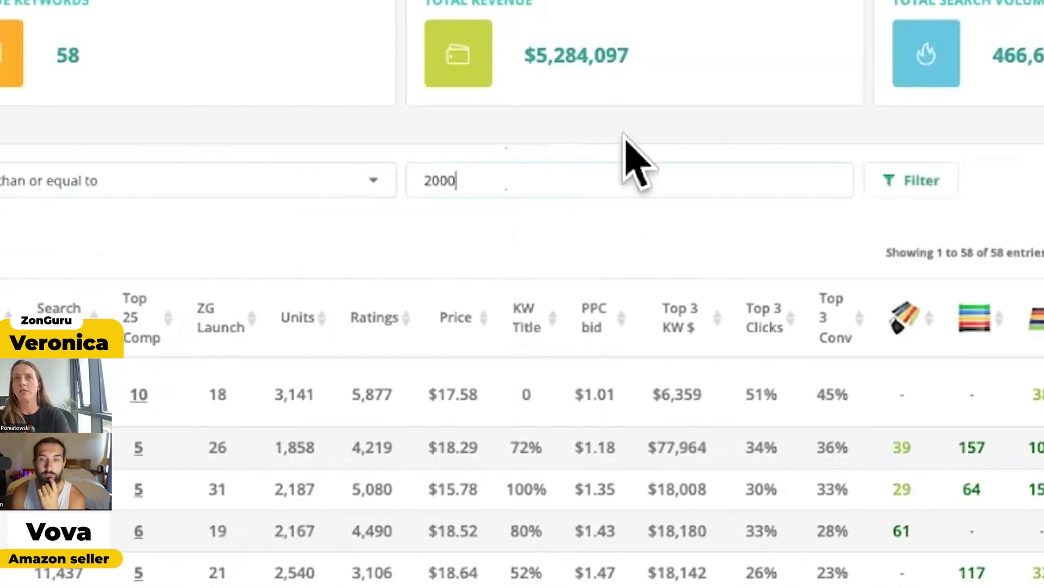
pyautogui.click(908, 184)
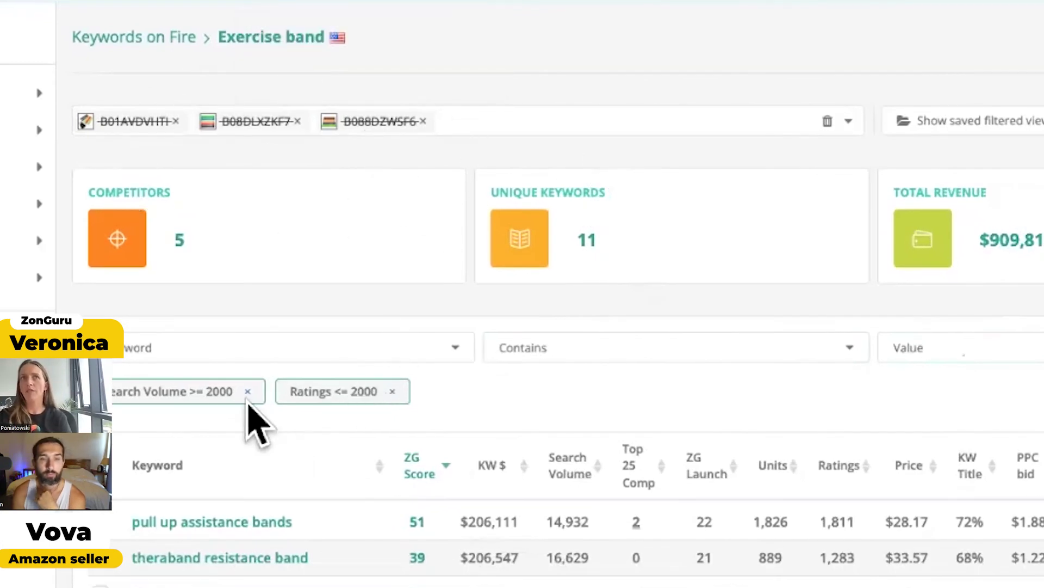
# - Scroll down and right to show the competitor rank columns for the 11 keywords
pyautogui.scroll(-2, 211, 454)
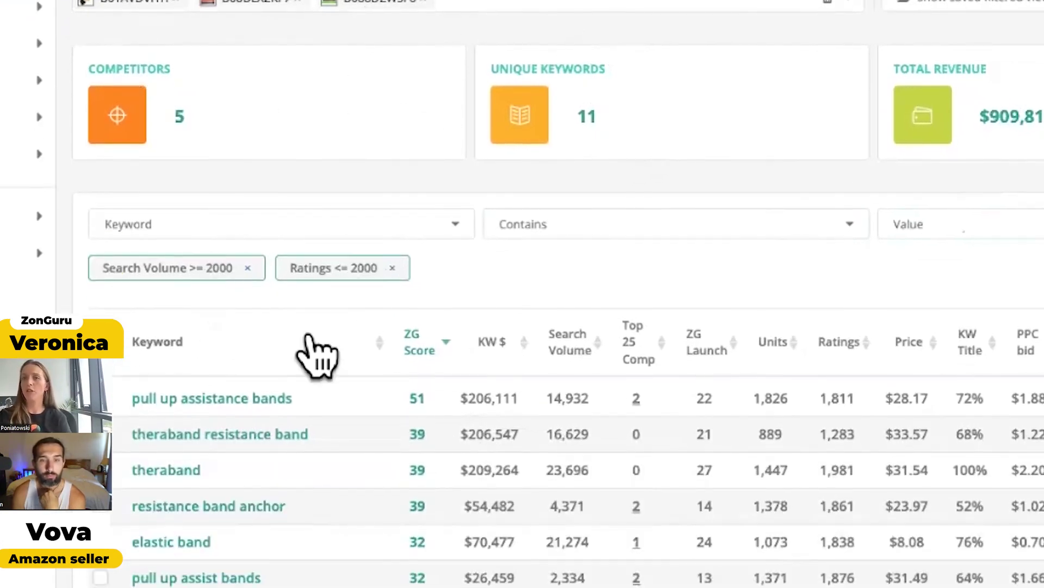
pyautogui.scroll(-1, 430, 342)
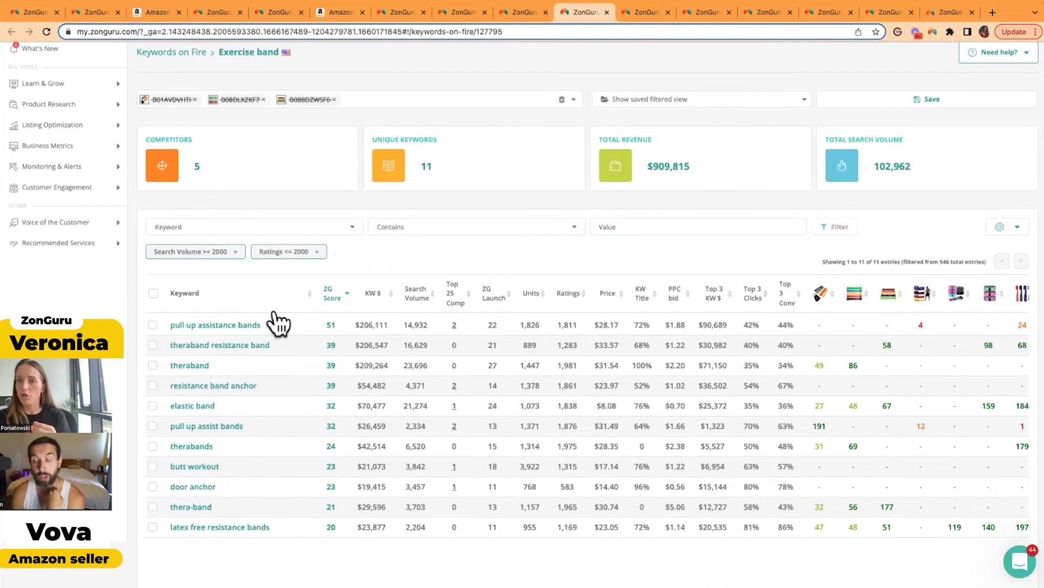
pyautogui.hscroll(10, 718, 413)
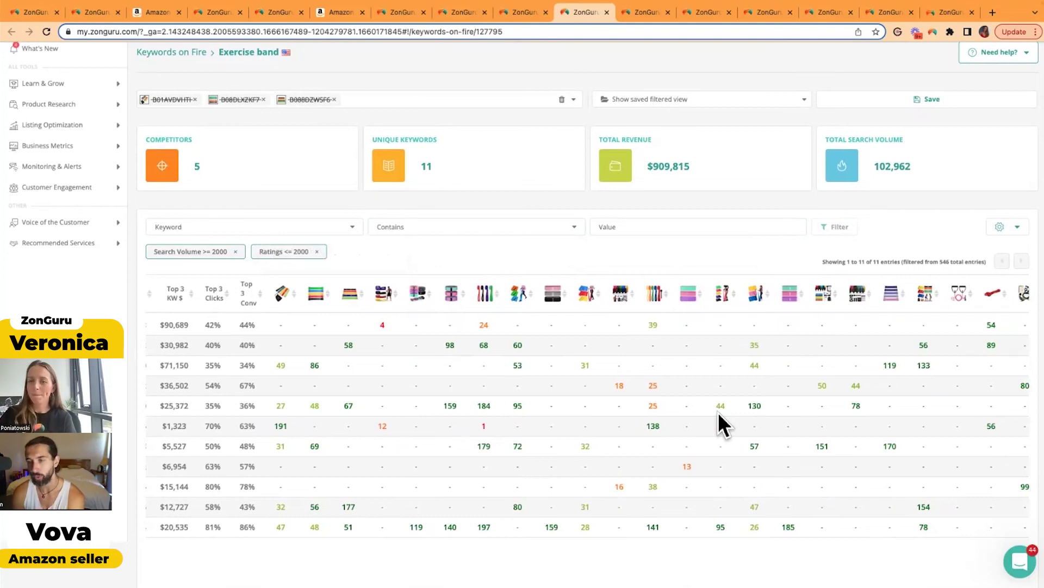
# - Scroll the table back left and clear all filters and competitor exclusions
pyautogui.hscroll(-10, 569, 318)
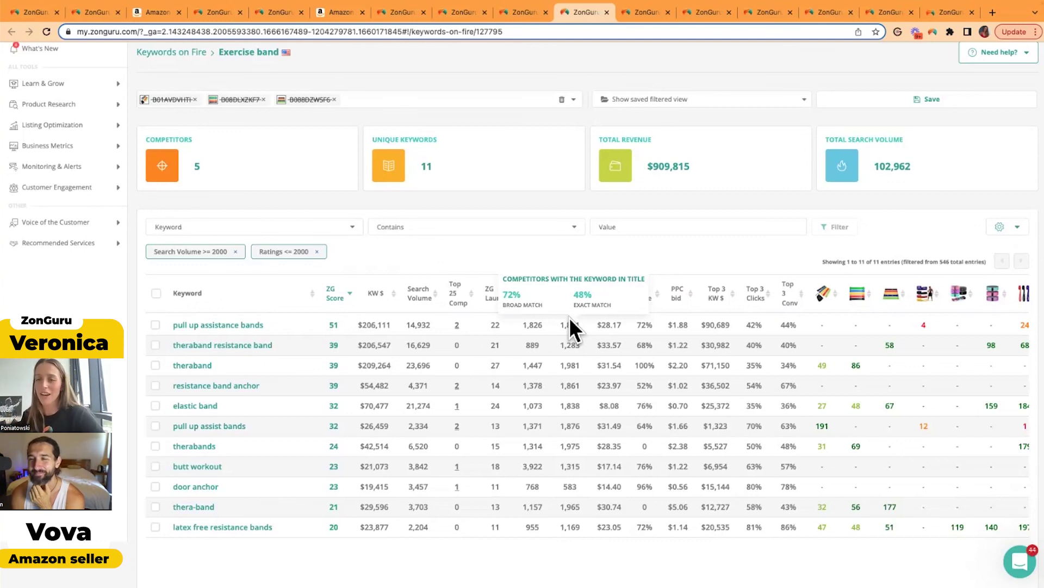
pyautogui.click(317, 252)
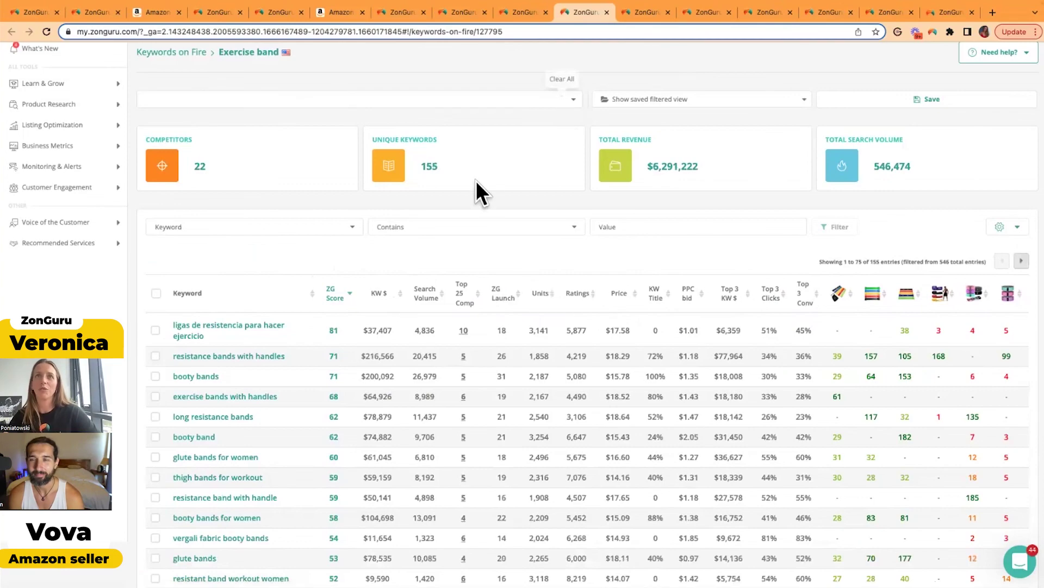